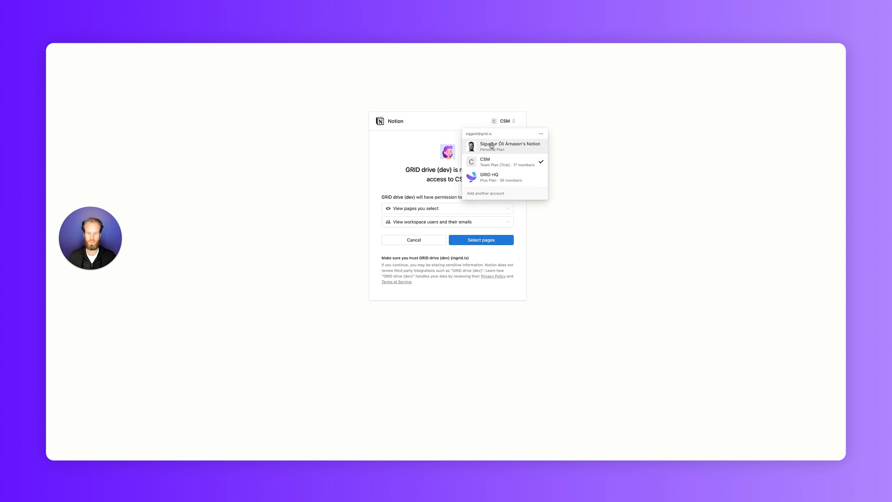
- Grant GRID drive (dev) access to the Sales page in the personal-plan Notion workspace
{"action": "left_click", "coordinate": [492, 145]}
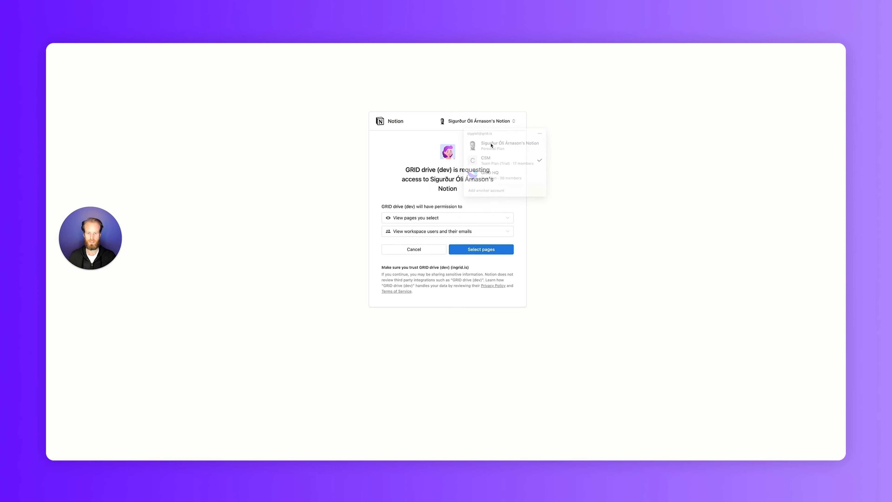
{"action": "left_click", "coordinate": [481, 250]}
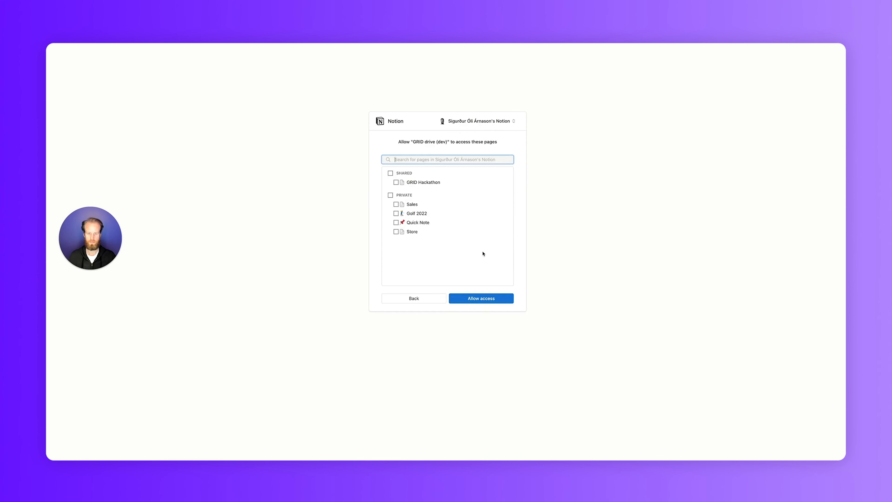
{"action": "left_click", "coordinate": [396, 205]}
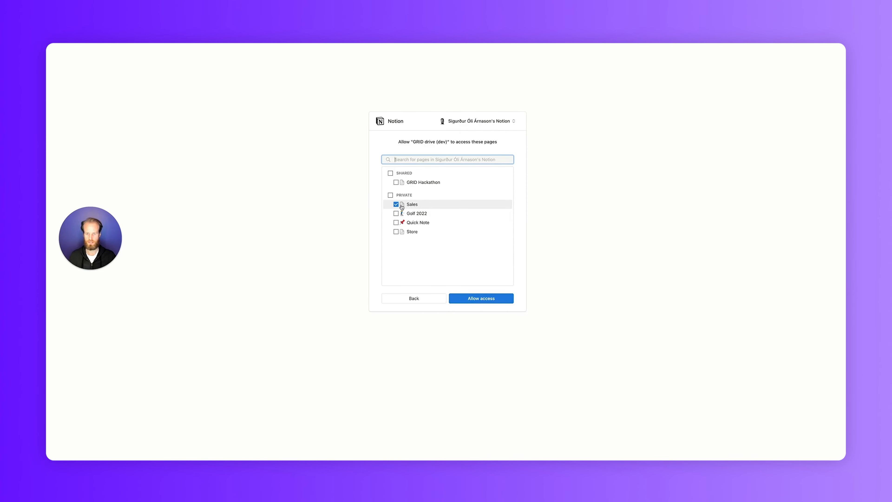
{"action": "left_click", "coordinate": [481, 298]}
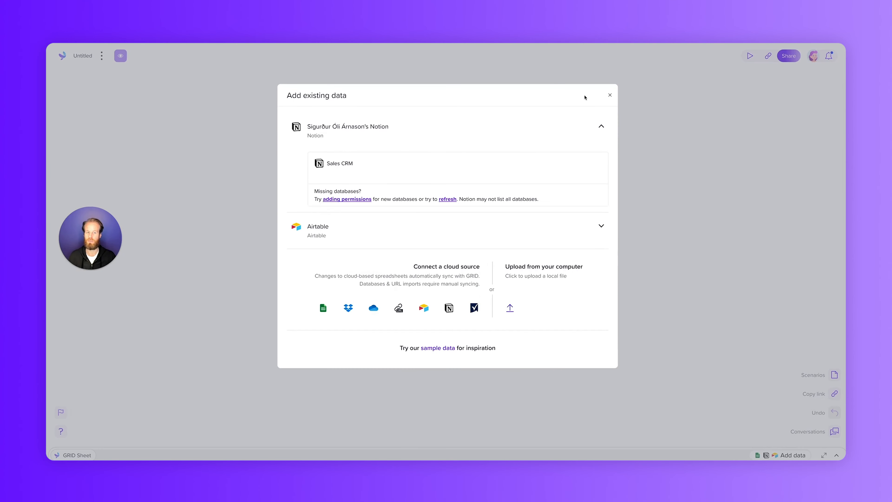
- Add the Sales CRM Notion database to the document and insert a column chart based on it
{"action": "left_click", "coordinate": [345, 167]}
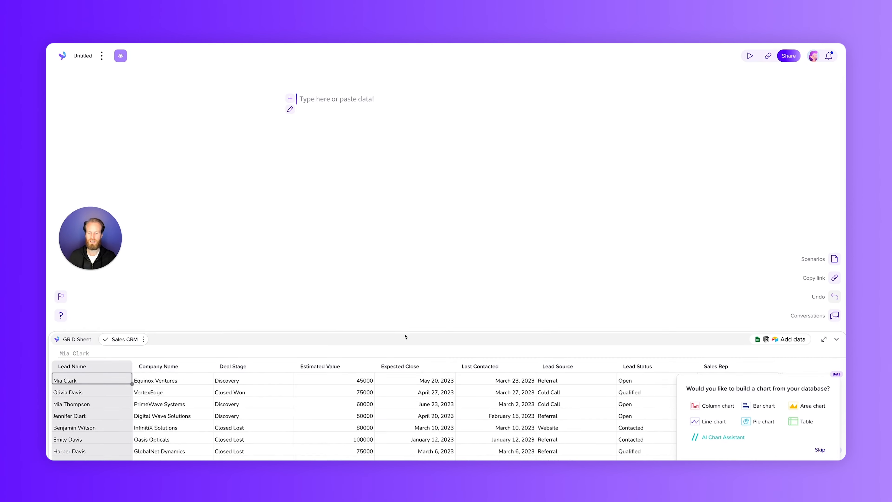
{"action": "scroll", "coordinate": [419, 418], "scroll_direction": "down", "scroll_amount": 1}
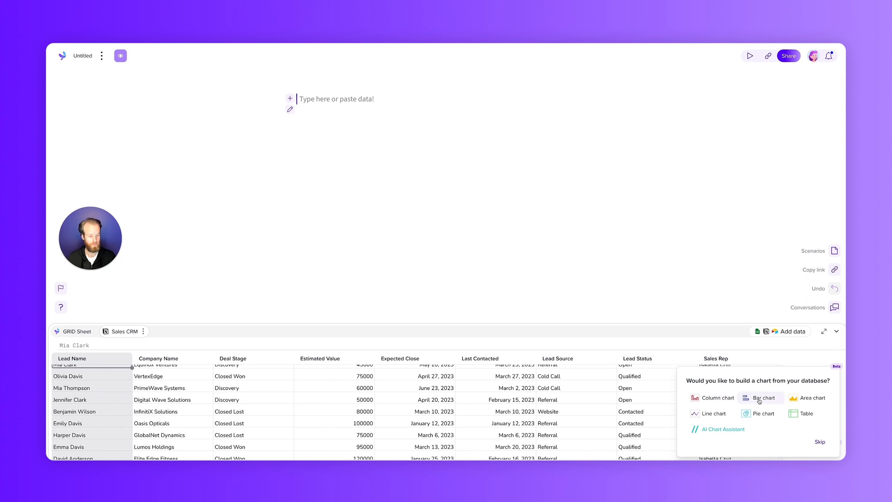
{"action": "left_click", "coordinate": [711, 399]}
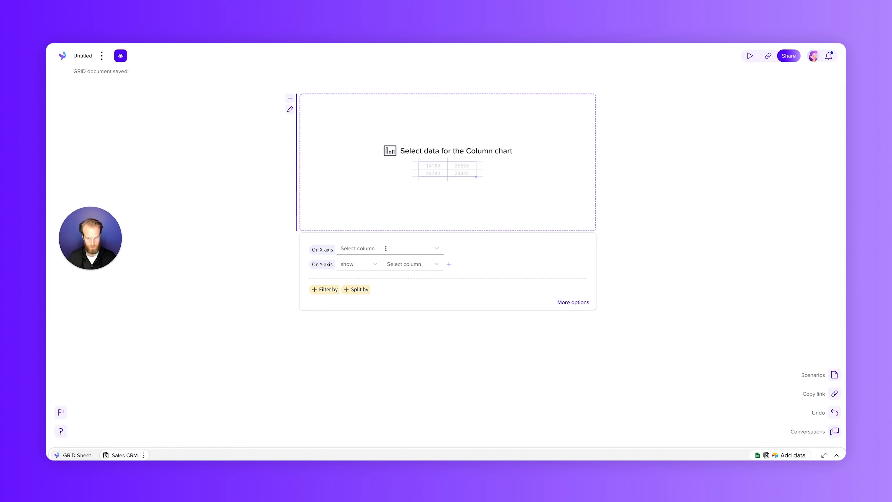
- Plot Expected Close by month on the chart's X-axis and the sum of Estimated Value on the Y-axis
{"action": "left_click", "coordinate": [414, 248]}
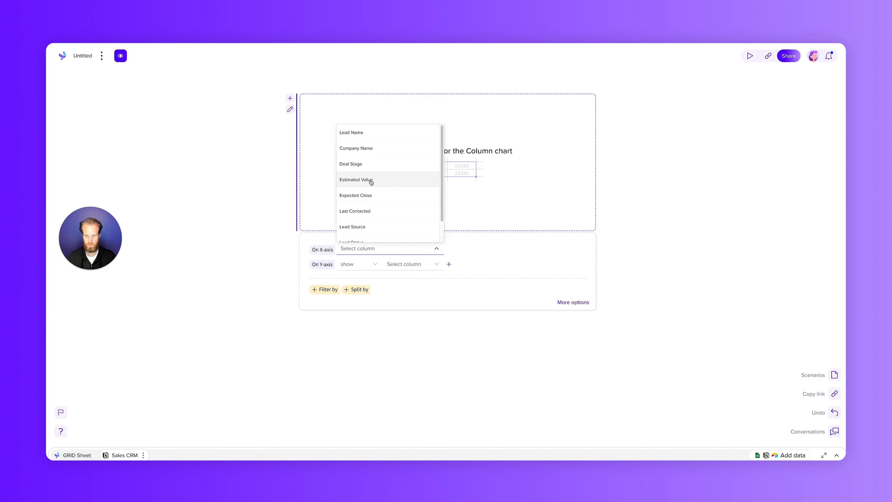
{"action": "left_click", "coordinate": [356, 195]}
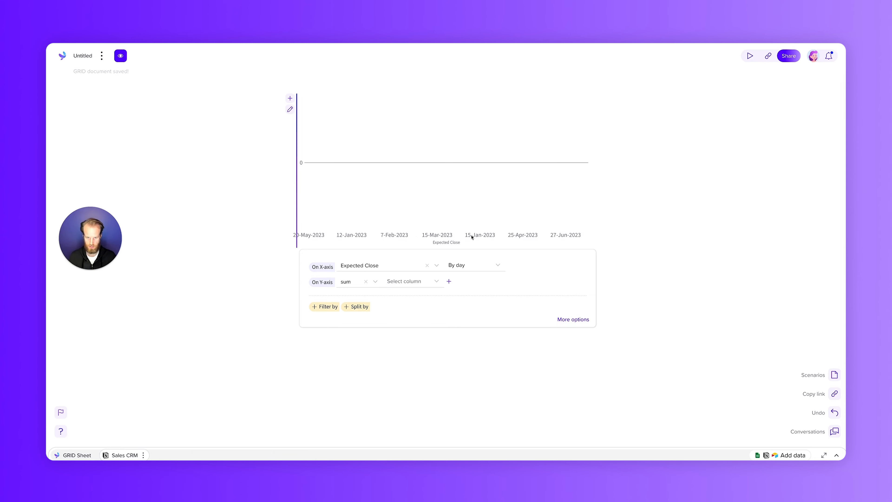
{"action": "left_click", "coordinate": [479, 266]}
{"action": "left_click", "coordinate": [456, 235]}
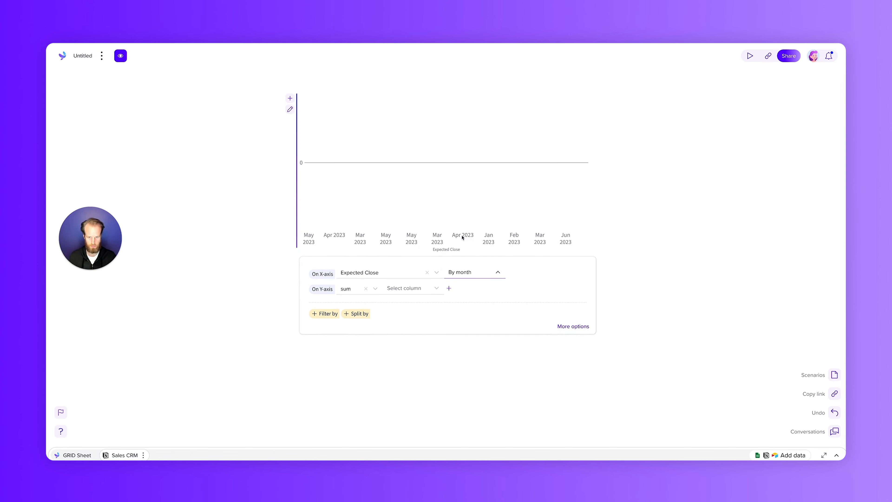
{"action": "left_click", "coordinate": [409, 287]}
{"action": "left_click", "coordinate": [402, 219]}
- Filter the column chart so that Sales Rep is the first representative among the available values
{"action": "left_click", "coordinate": [324, 317]}
{"action": "left_click", "coordinate": [361, 318]}
{"action": "scroll", "coordinate": [362, 282], "scroll_direction": "down", "scroll_amount": 2}
{"action": "left_click", "coordinate": [355, 303]}
{"action": "left_click", "coordinate": [445, 319]}
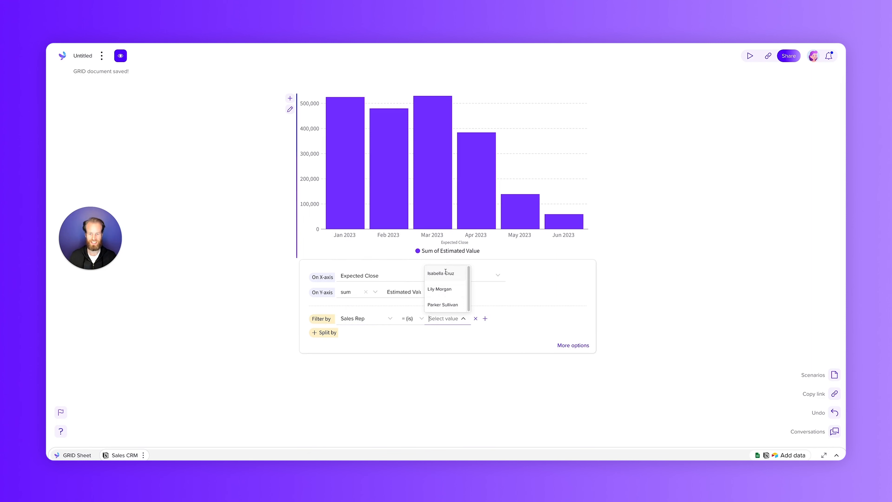
{"action": "left_click", "coordinate": [445, 273]}
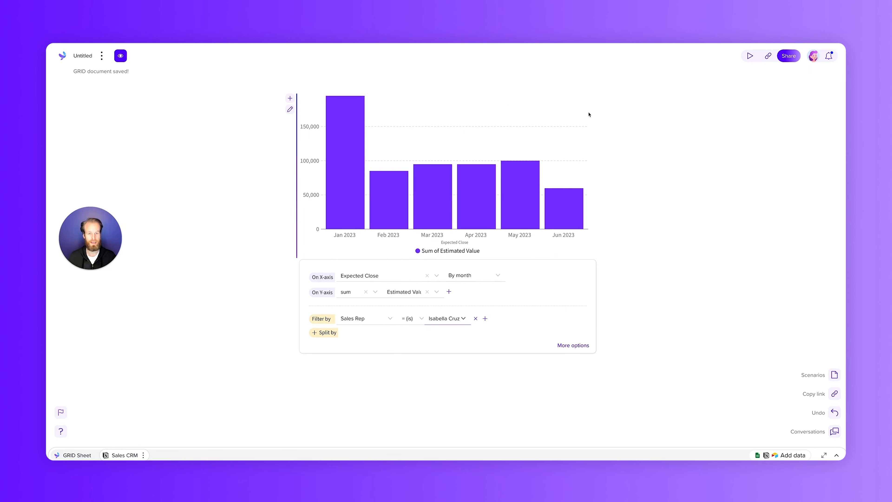
- Add an AI Chart Assistant chart from Sales CRM and enter the prompt "total of estimated value for the sales rep" followed by an opening quote
{"action": "left_click", "coordinate": [837, 456]}
{"action": "left_click", "coordinate": [814, 448]}
{"action": "type", "text": "tota"}
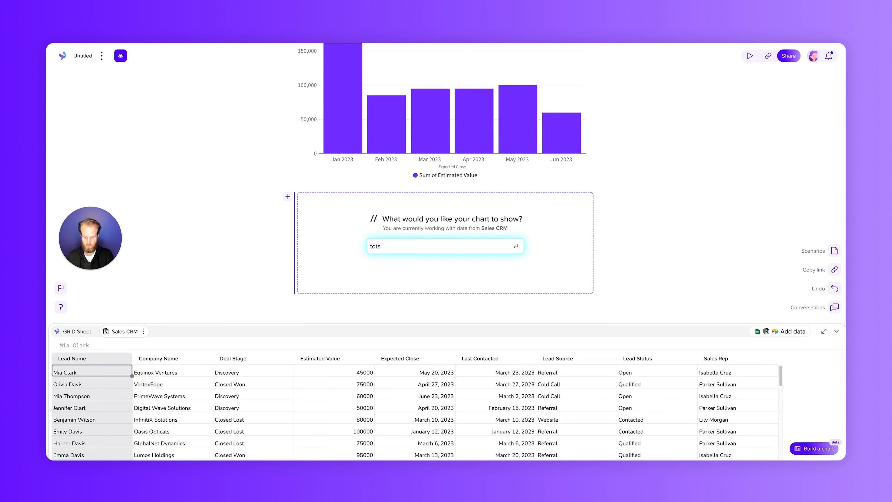
{"action": "type", "text": "l of estivate"}
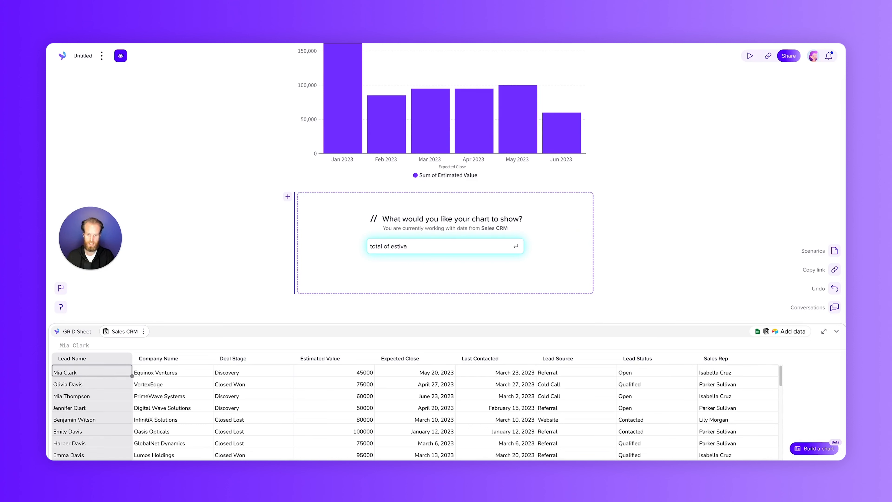
{"action": "key", "text": "BackSpace"}
{"action": "key", "text": "BackSpace"}
{"action": "key", "text": "BackSpace"}
{"action": "key", "text": "BackSpace"}
{"action": "type", "text": "mate"}
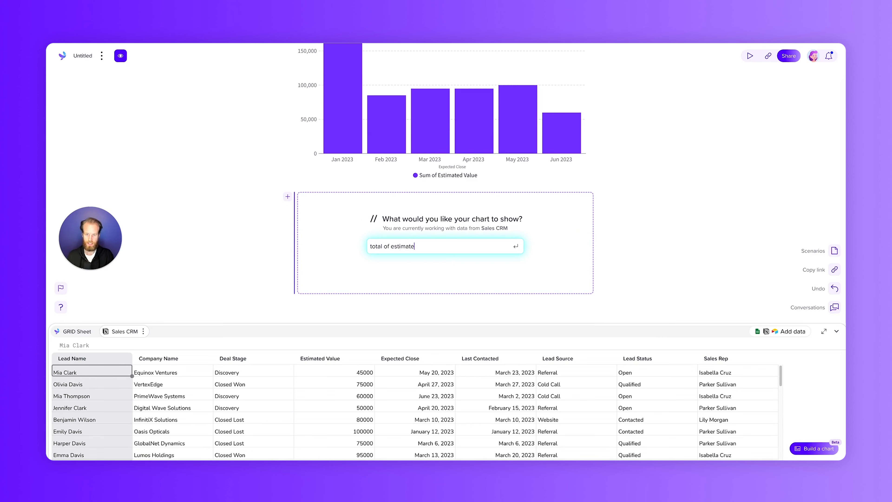
{"action": "type", "text": "d value "}
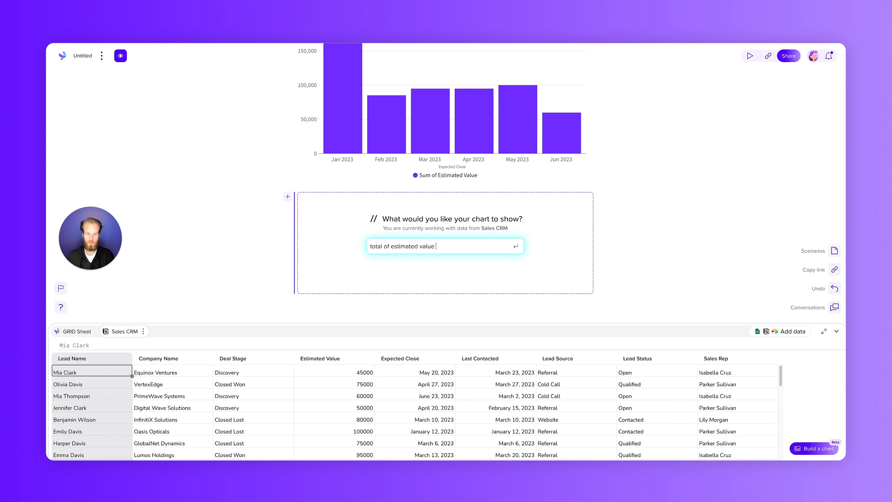
{"action": "type", "text": "for the sales rep \""}
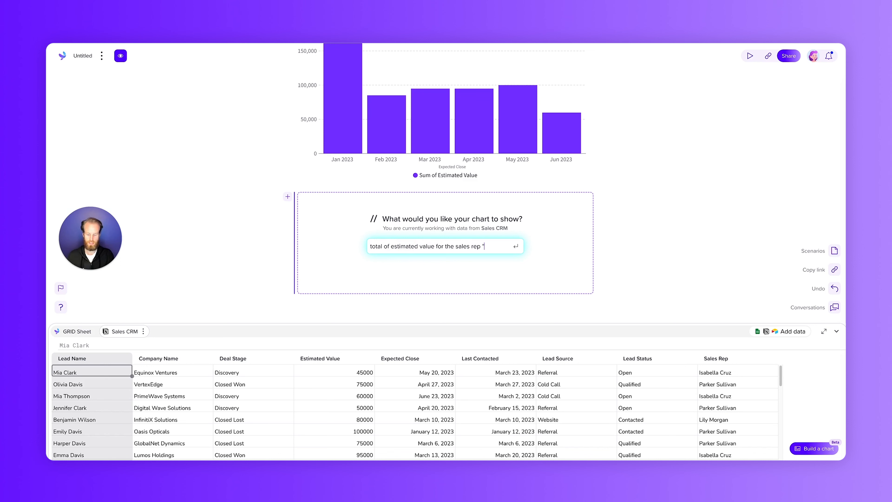